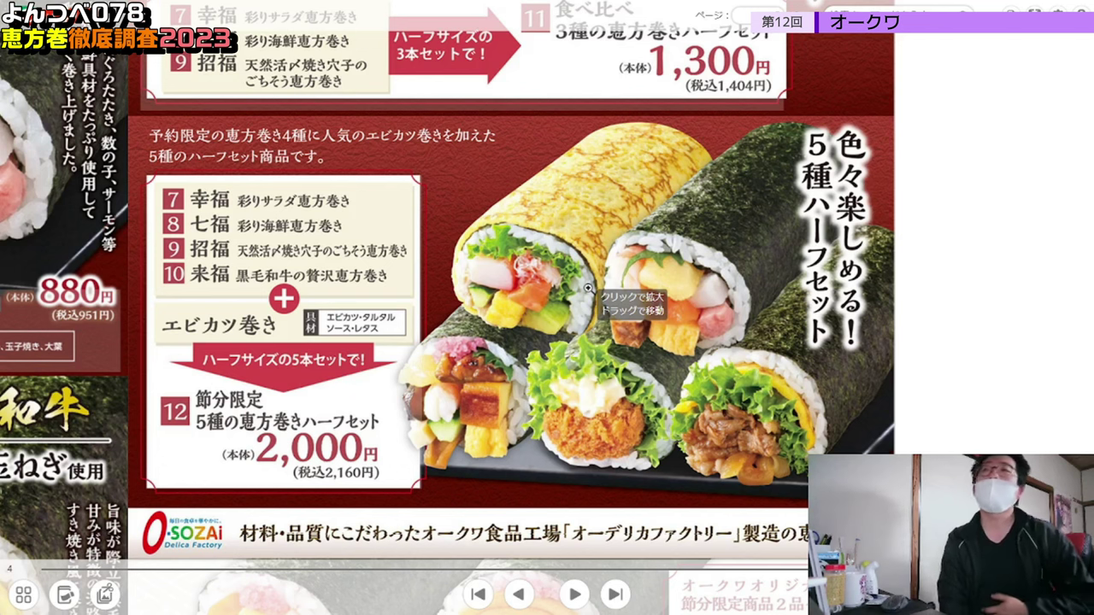
# Examine the half-size roll sets and the O-SOZAi factory-made ehomaki on the Okuwa flyer's variety roll spread.
pyautogui.scroll(-3, 590, 291)
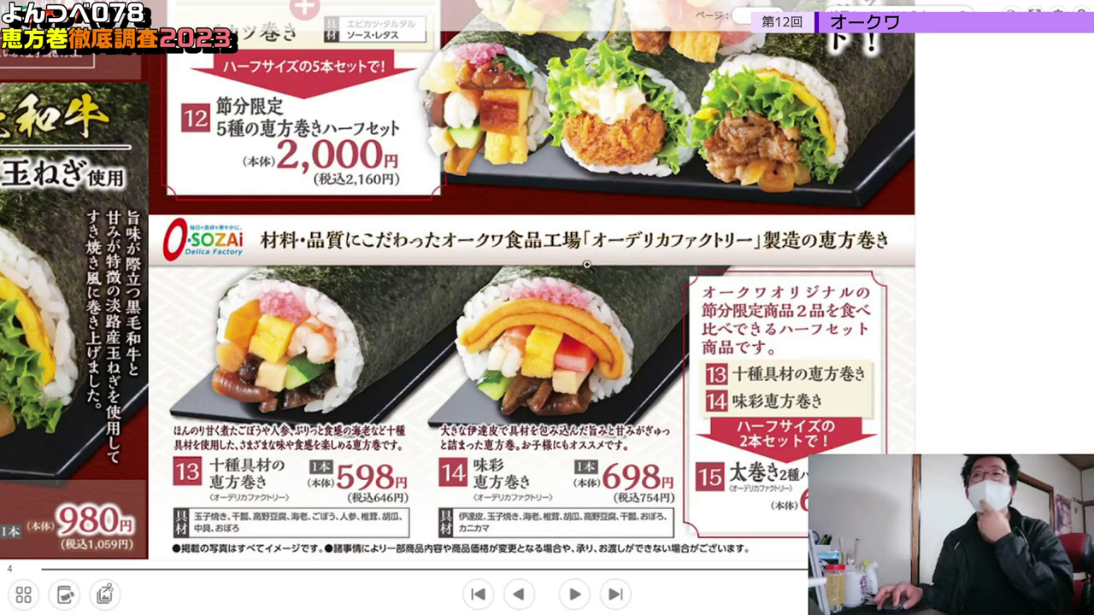
pyautogui.moveTo(568, 289); pyautogui.dragTo(699, 258)
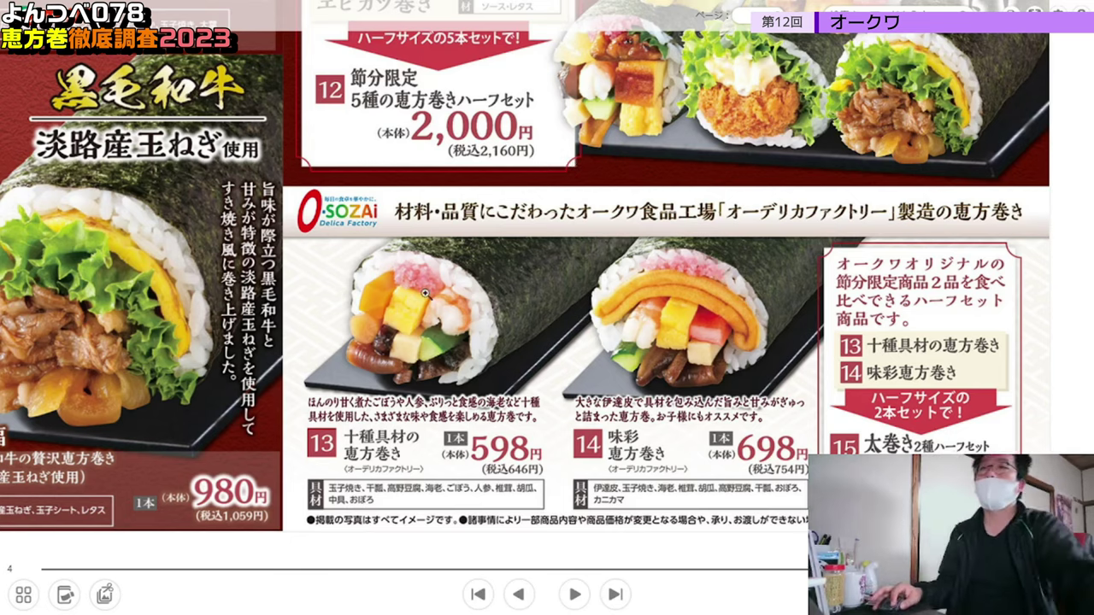
pyautogui.scroll(-2, 402, 369)
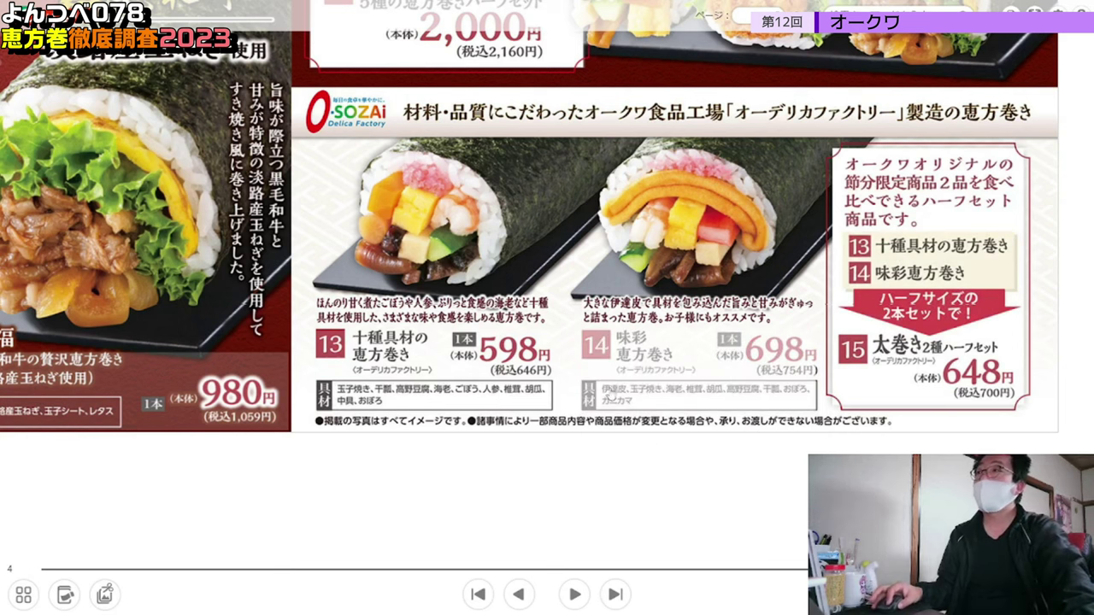
pyautogui.moveTo(376, 341); pyautogui.dragTo(810, 427)
pyautogui.scroll(-3, 810, 427)
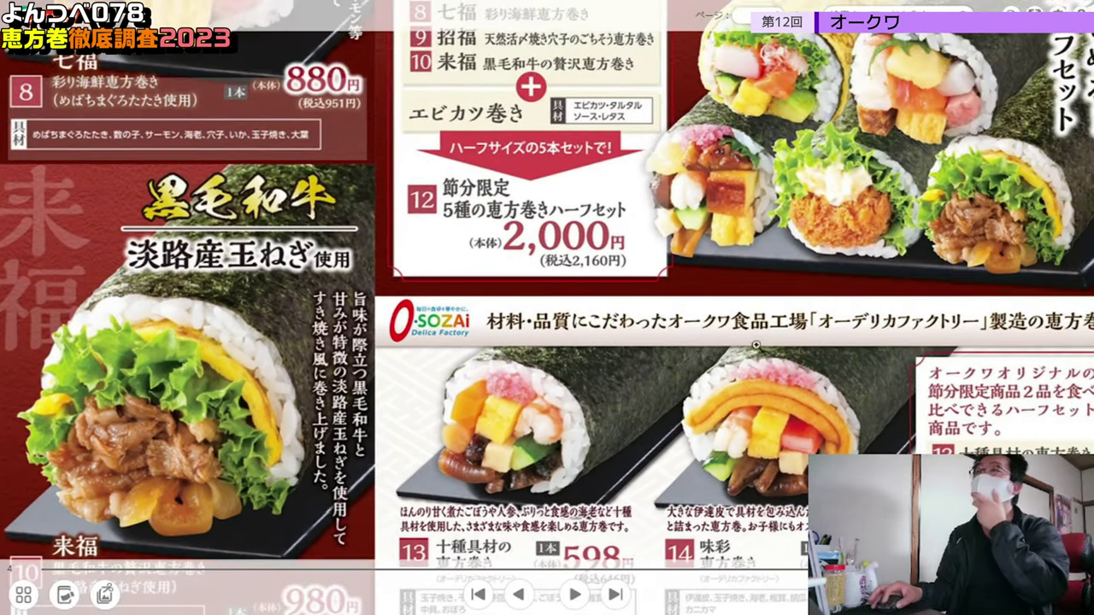
pyautogui.scroll(-2, 756, 344)
pyautogui.scroll(-3, 756, 344)
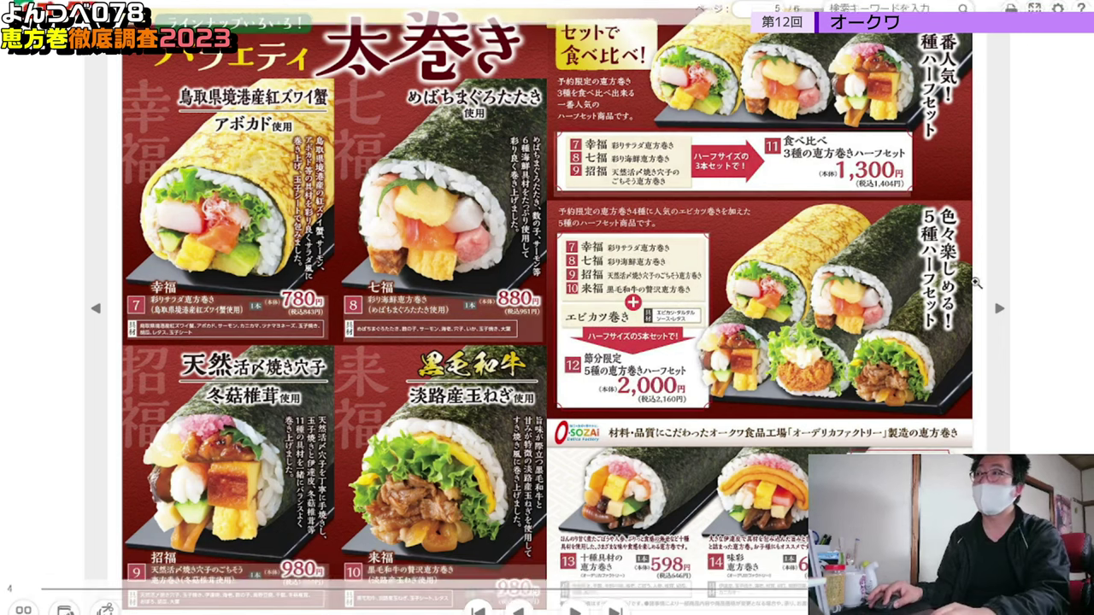
pyautogui.scroll(3, 965, 288)
pyautogui.scroll(2, 965, 288)
pyautogui.scroll(-4, 966, 288)
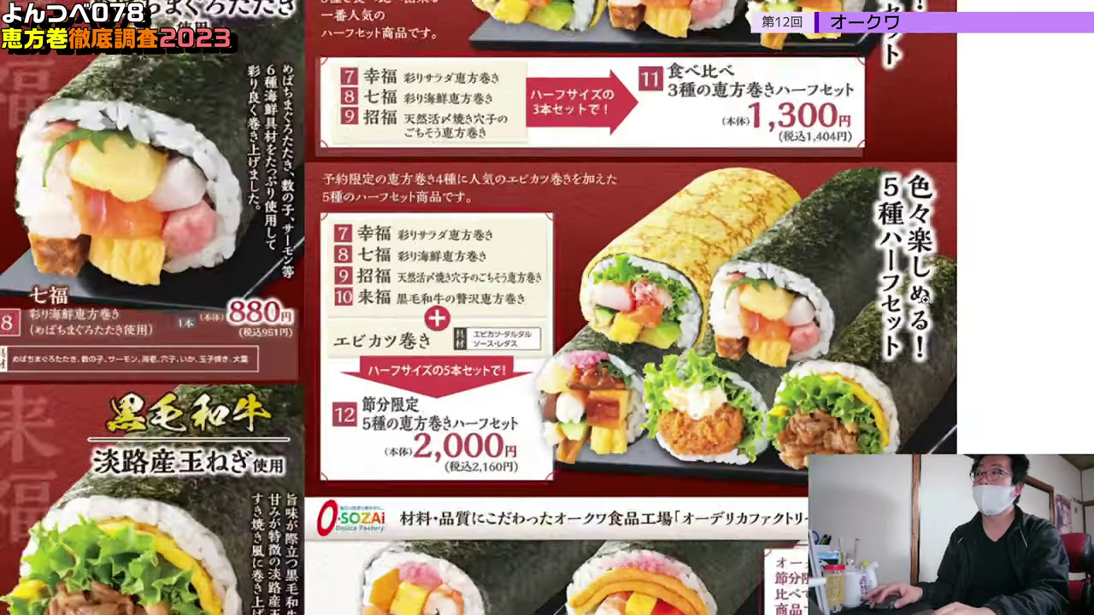
pyautogui.scroll(-2, 852, 284)
# Go to the flyer's order form page and examine the reservation deadlines, ordering methods and price list.
pyautogui.click(991, 295)
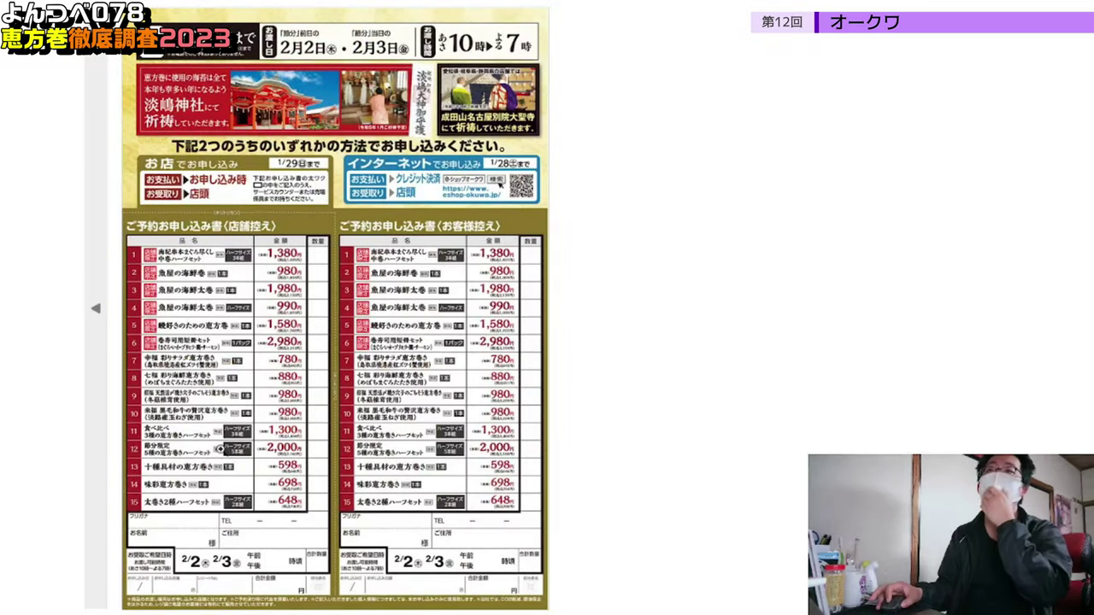
pyautogui.scroll(1, 219, 447)
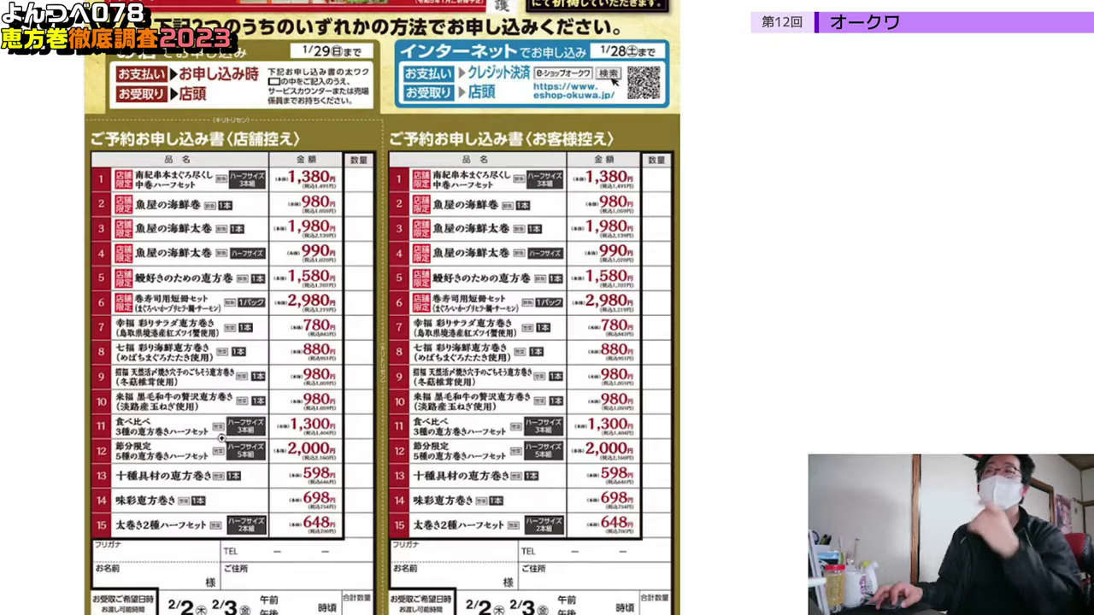
pyautogui.scroll(3, 414, 367)
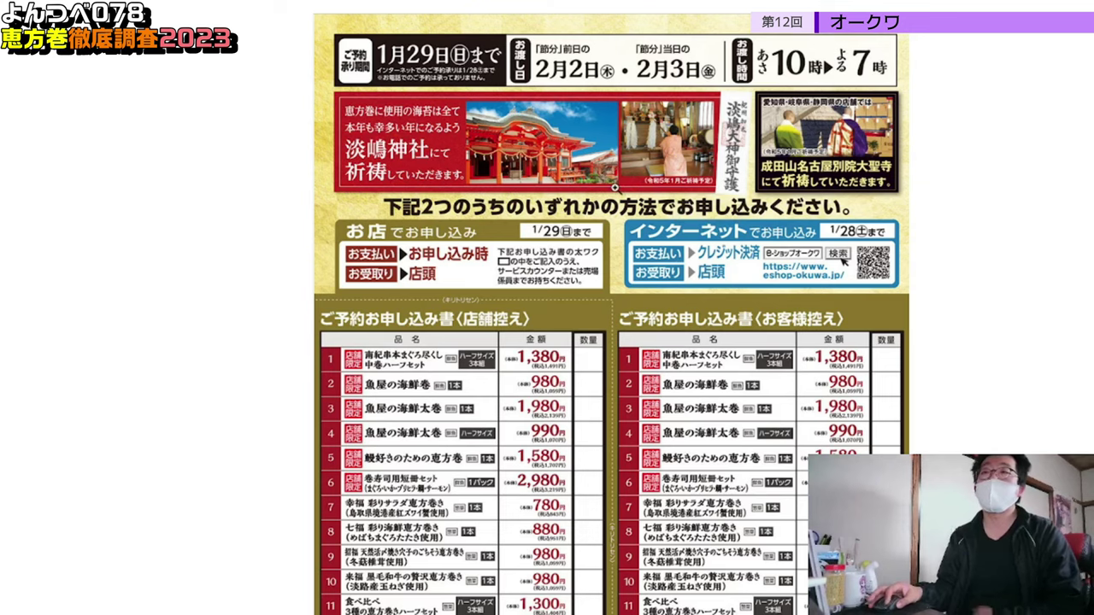
pyautogui.scroll(-3, 512, 256)
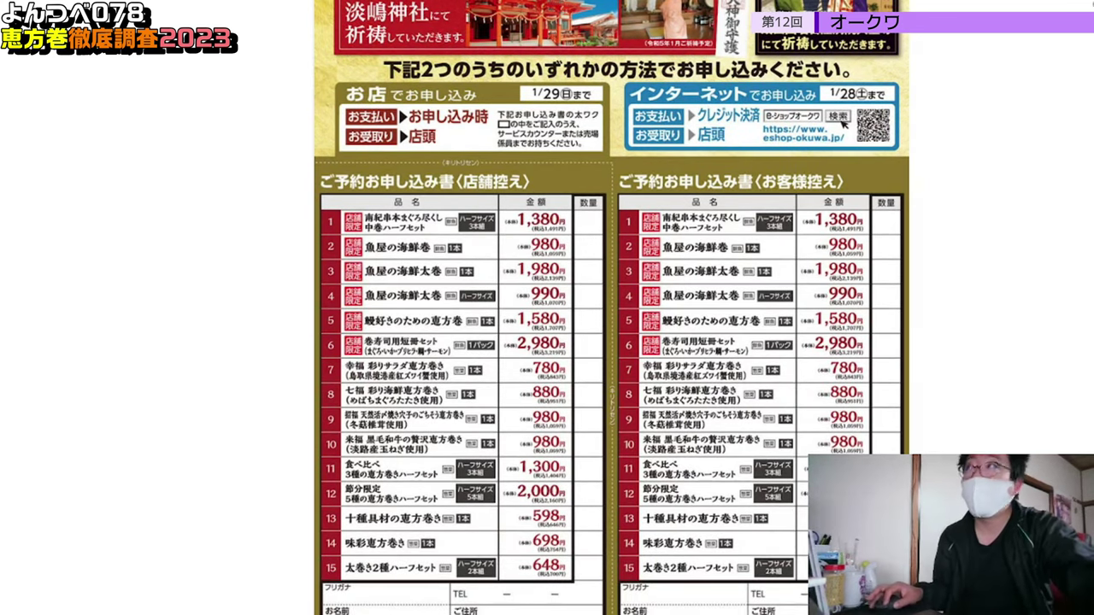
pyautogui.click(455, 567)
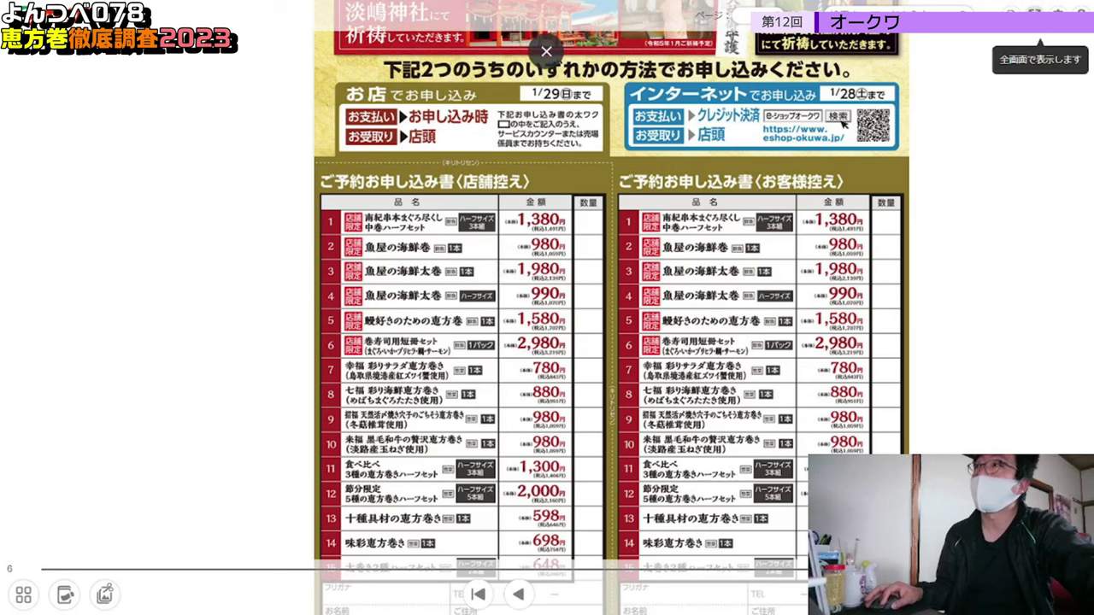
# Exit the flyer's full-screen view and switch to the 恵方巻2023 spreadsheet in Google Sheets.
pyautogui.click(1035, 14)
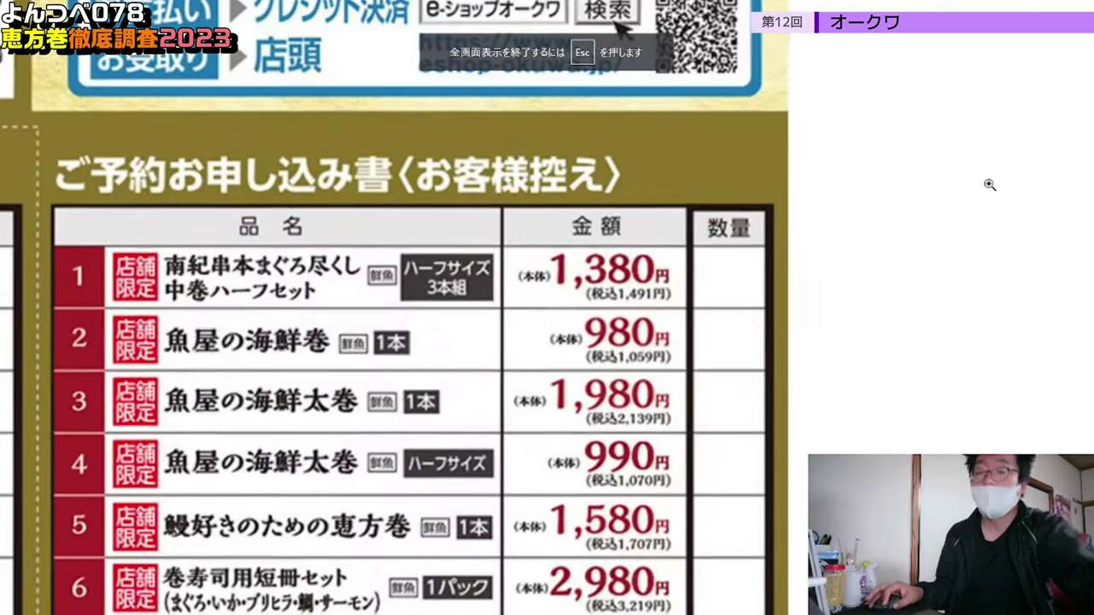
pyautogui.press('Escape')
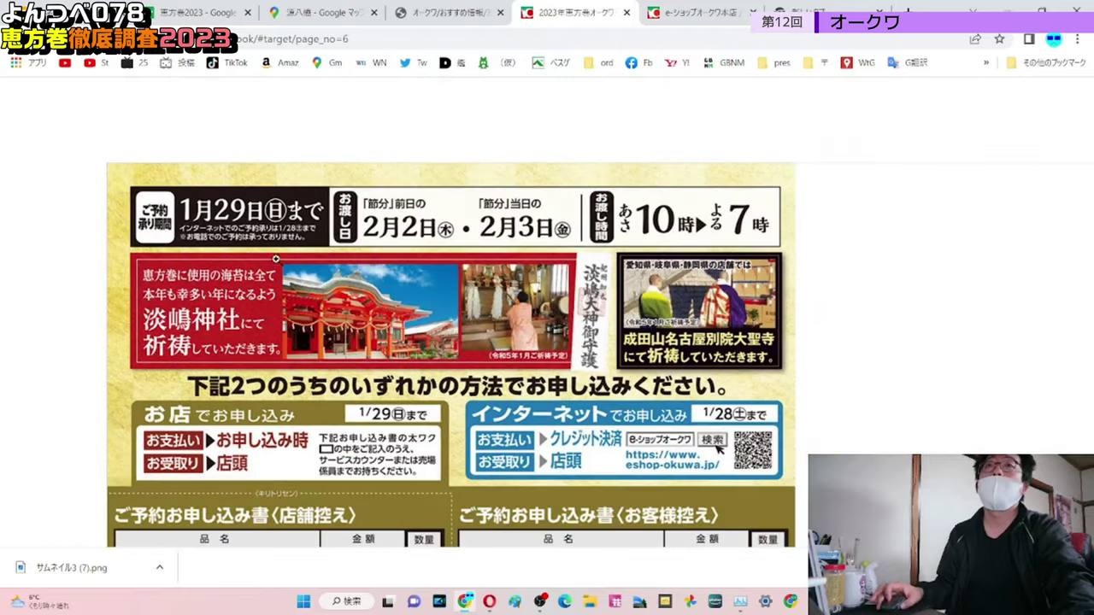
pyautogui.click(200, 12)
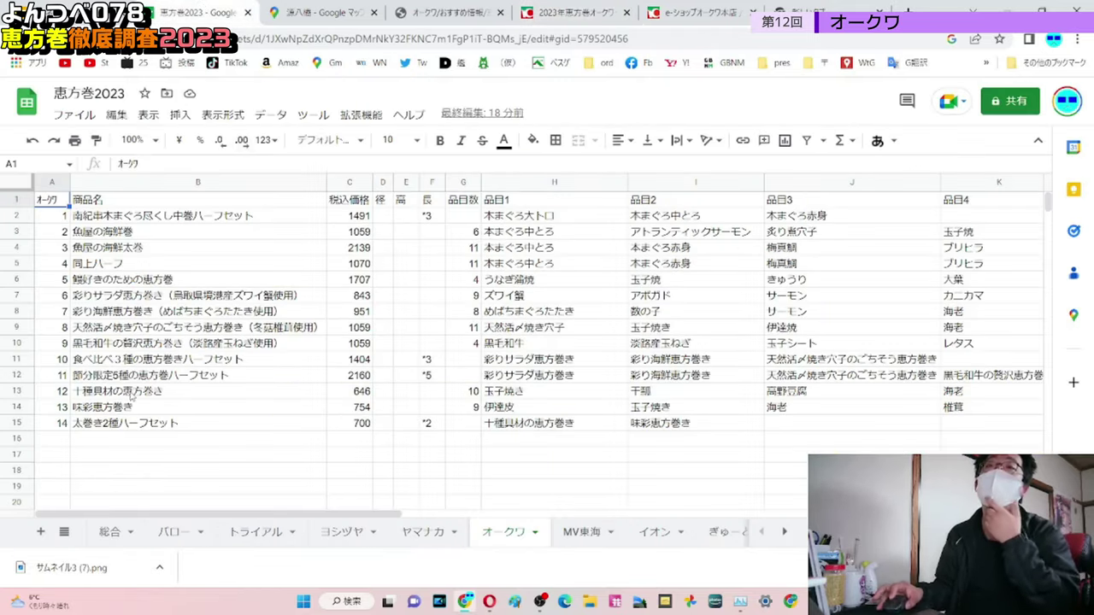
# Review the product rows, tax-included prices and ingredient columns on the オークワ sheet.
pyautogui.click(432, 218)
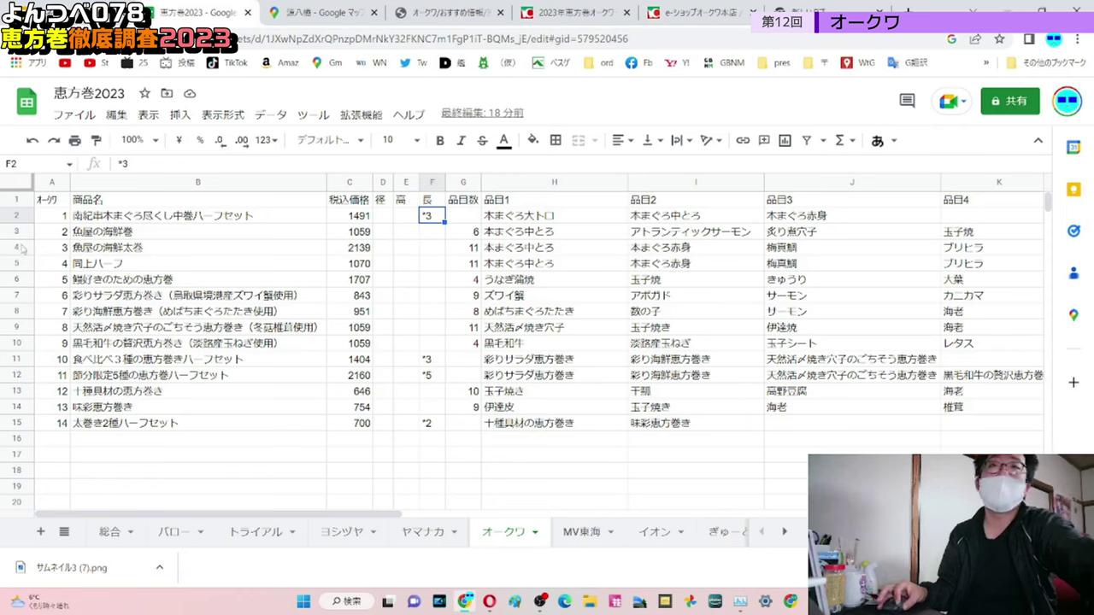
pyautogui.moveTo(22, 218); pyautogui.dragTo(20, 247)
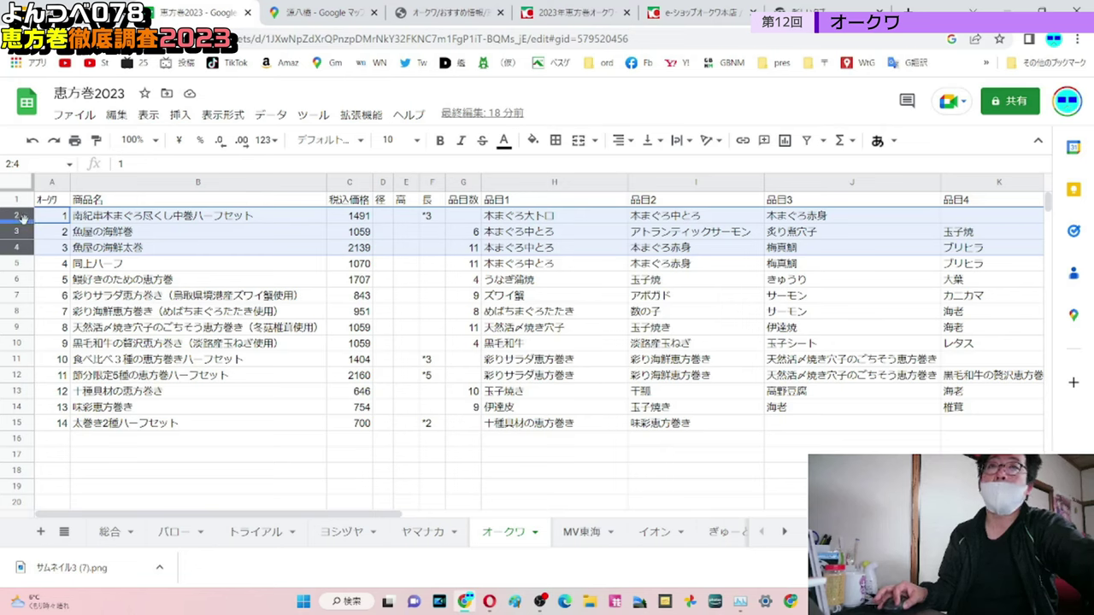
pyautogui.click(348, 297)
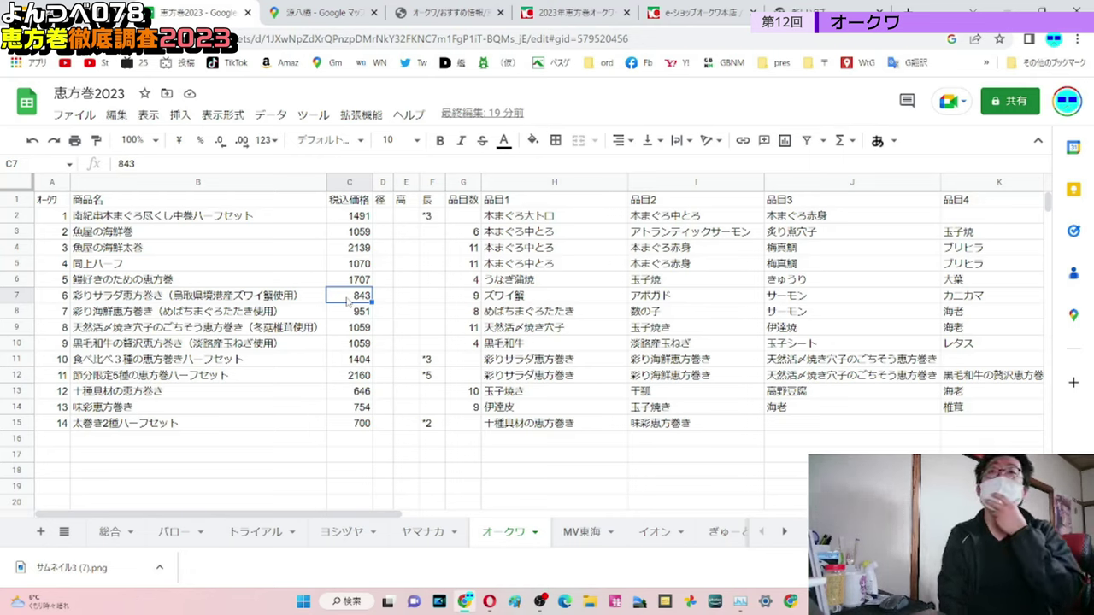
pyautogui.click(18, 343)
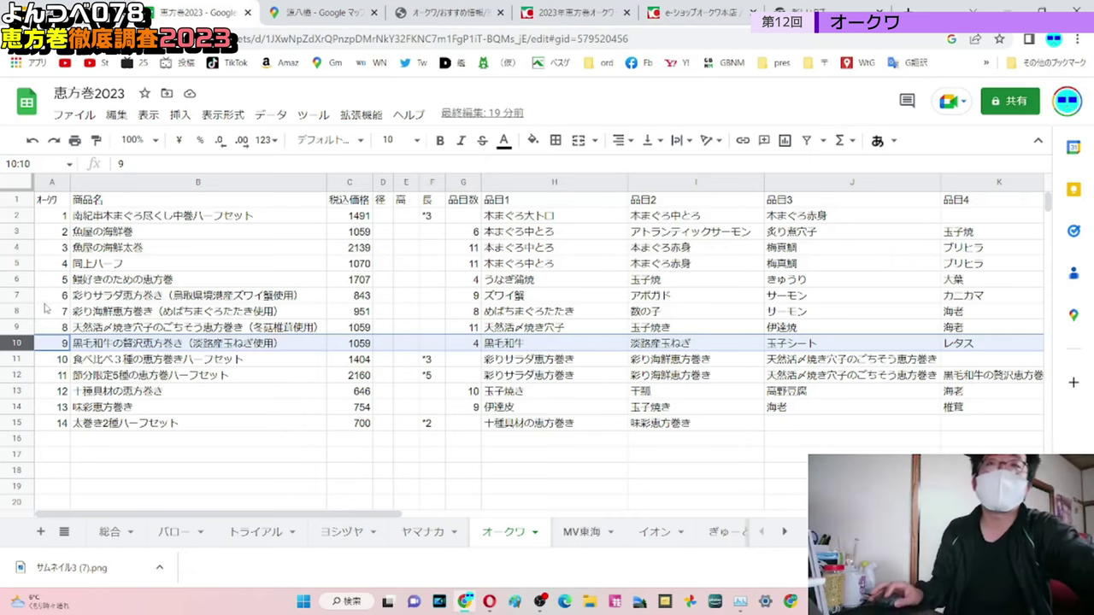
pyautogui.scroll(-3, 157, 343)
pyautogui.scroll(3, 159, 343)
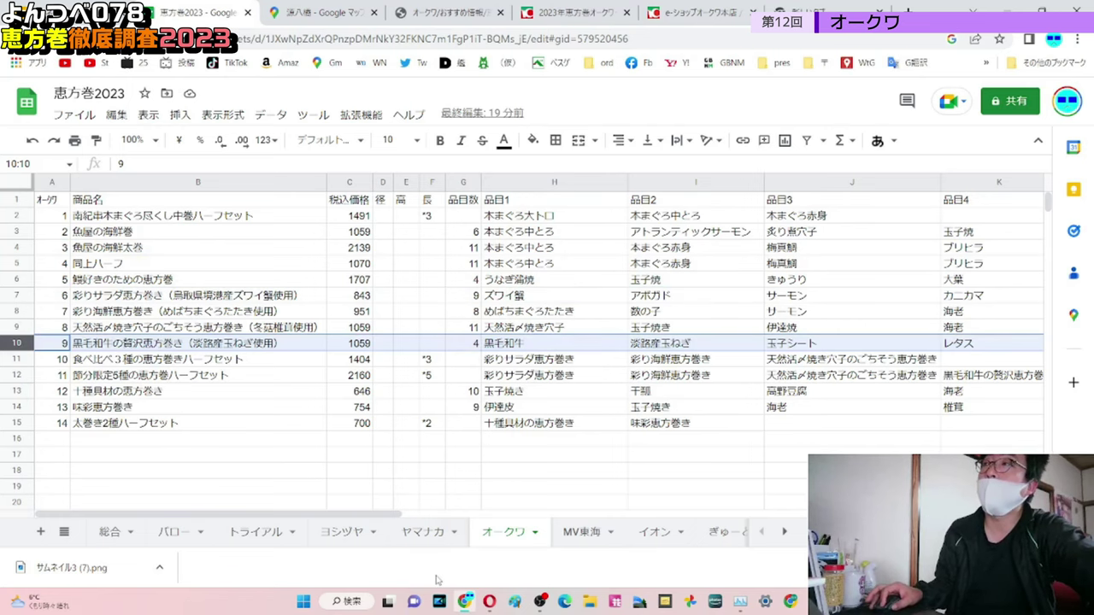
pyautogui.moveTo(703, 236); pyautogui.dragTo(701, 270)
pyautogui.click(812, 248)
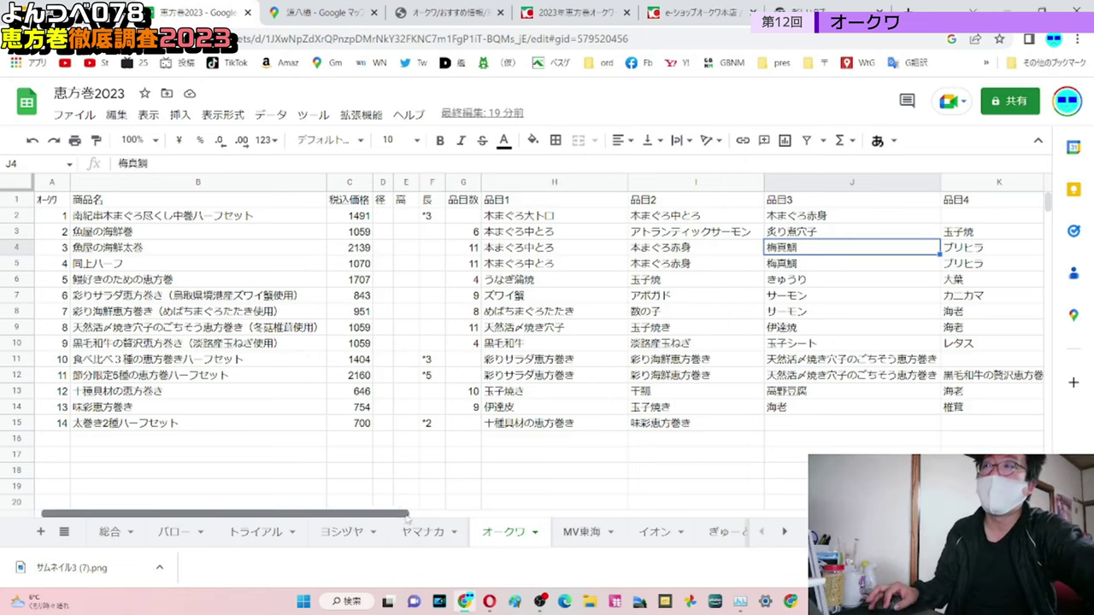
pyautogui.moveTo(381, 515); pyautogui.dragTo(251, 544)
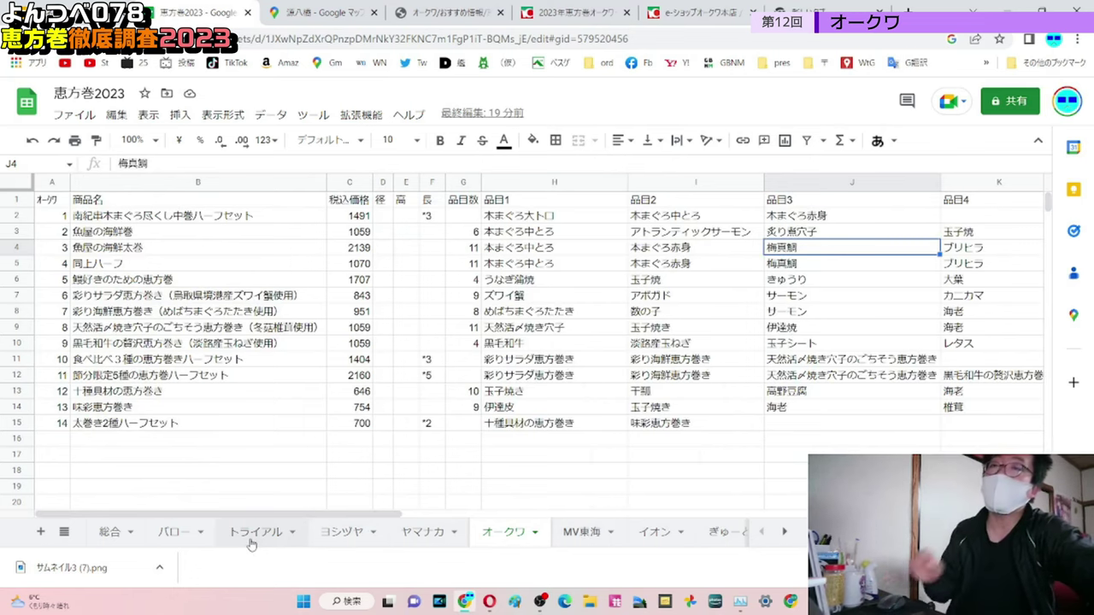
# Highlight the 最高価格 row on the 総合 sheet and check it against the 魚屋の海鮮太巻 entry on the オークワ sheet.
pyautogui.click(107, 532)
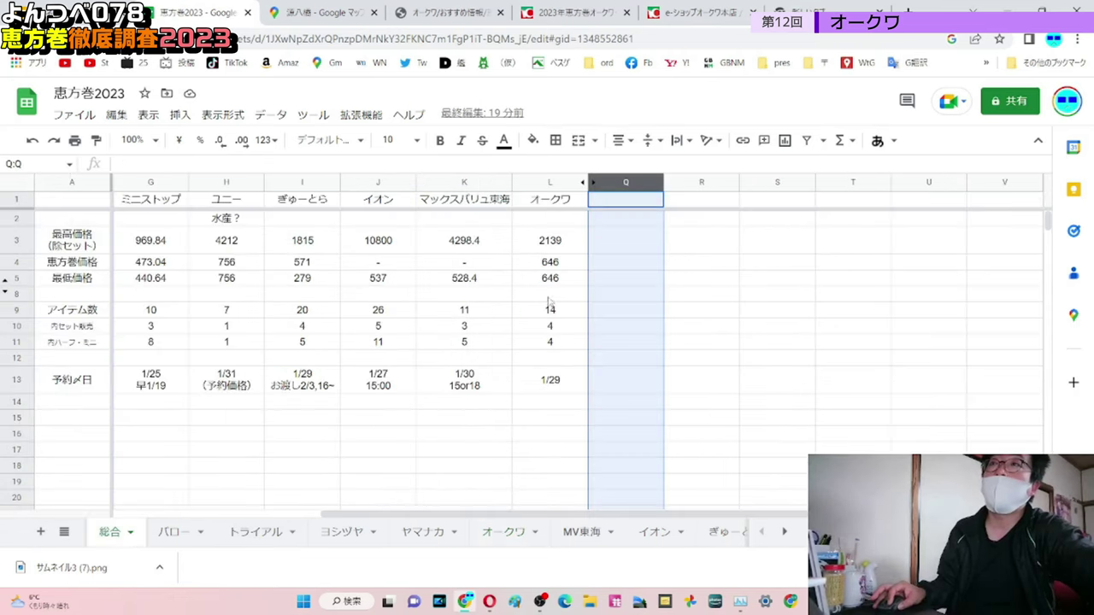
pyautogui.click(537, 223)
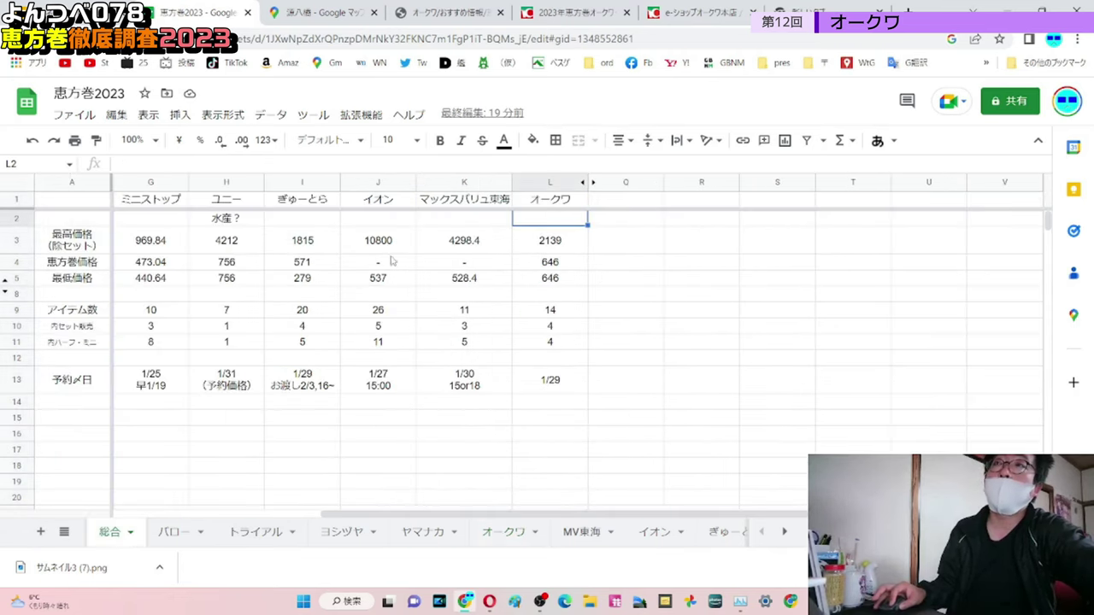
pyautogui.click(17, 241)
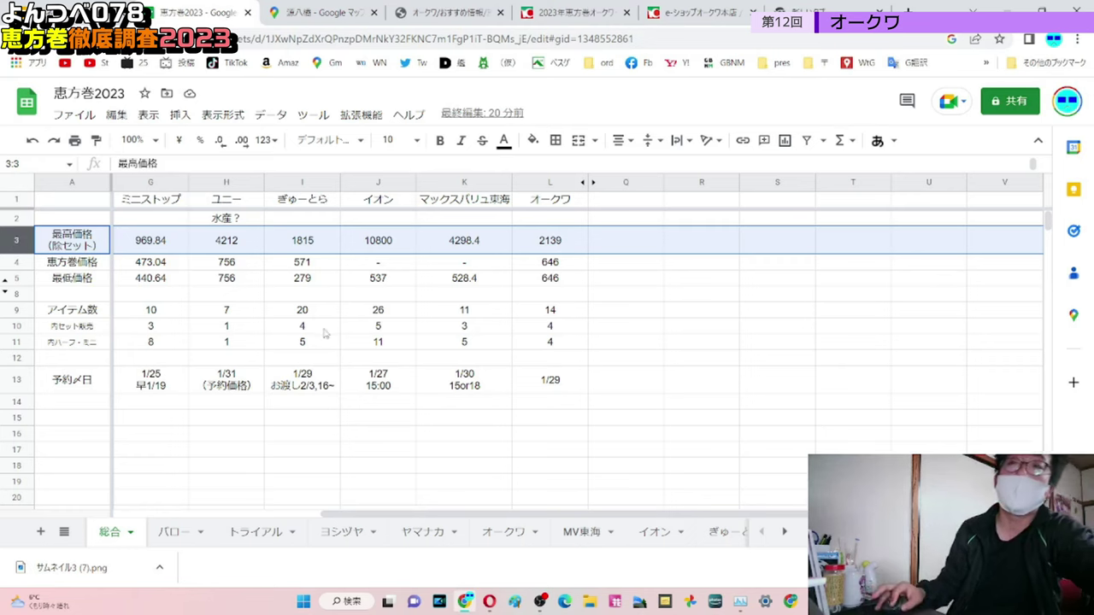
pyautogui.click(504, 532)
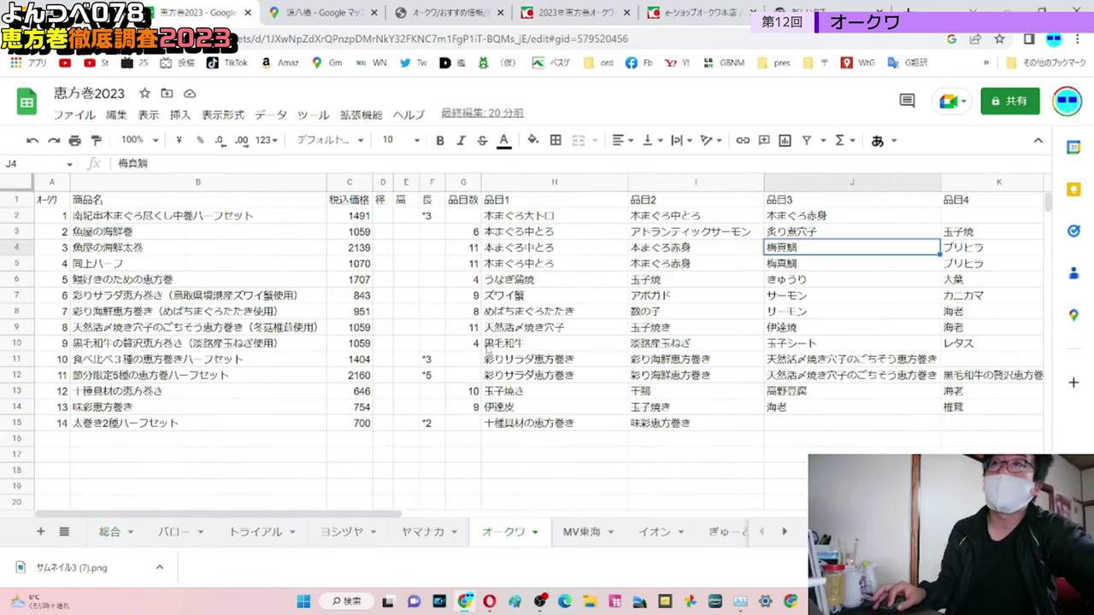
pyautogui.moveTo(359, 255); pyautogui.dragTo(39, 258)
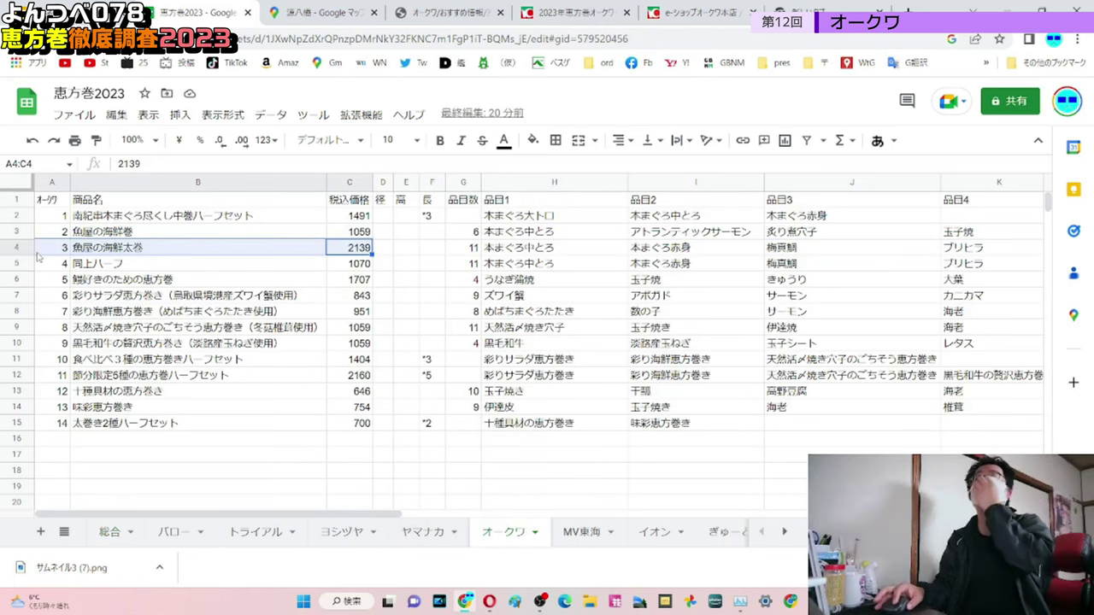
# Return to the 総合 sheet and compare オークワ's 恵方巻価格 and 最低価格 with the other stores' prices.
pyautogui.click(110, 536)
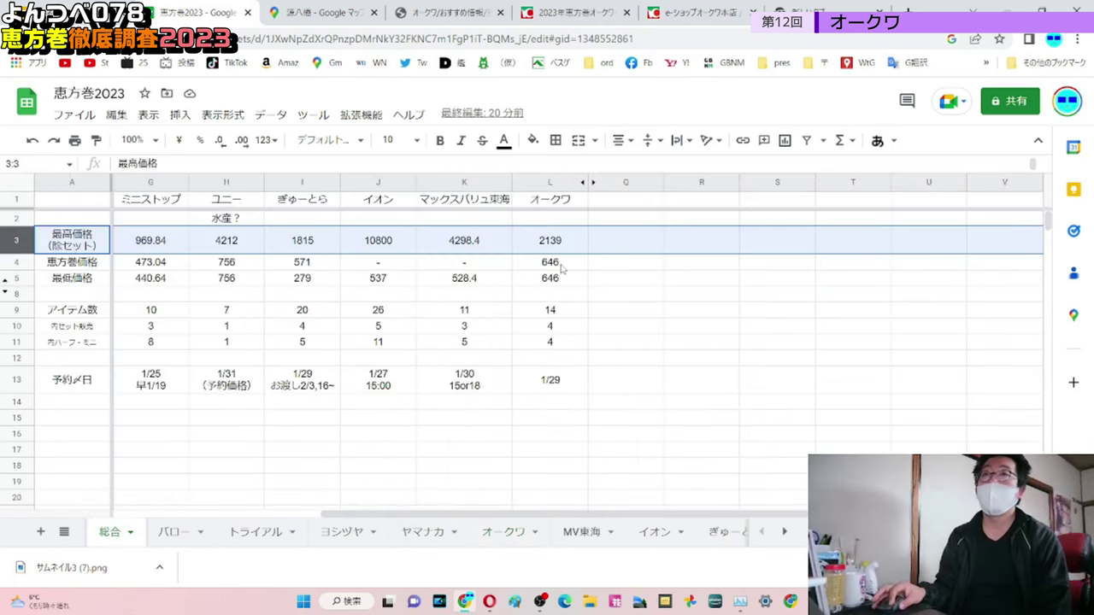
pyautogui.moveTo(560, 264); pyautogui.dragTo(557, 282)
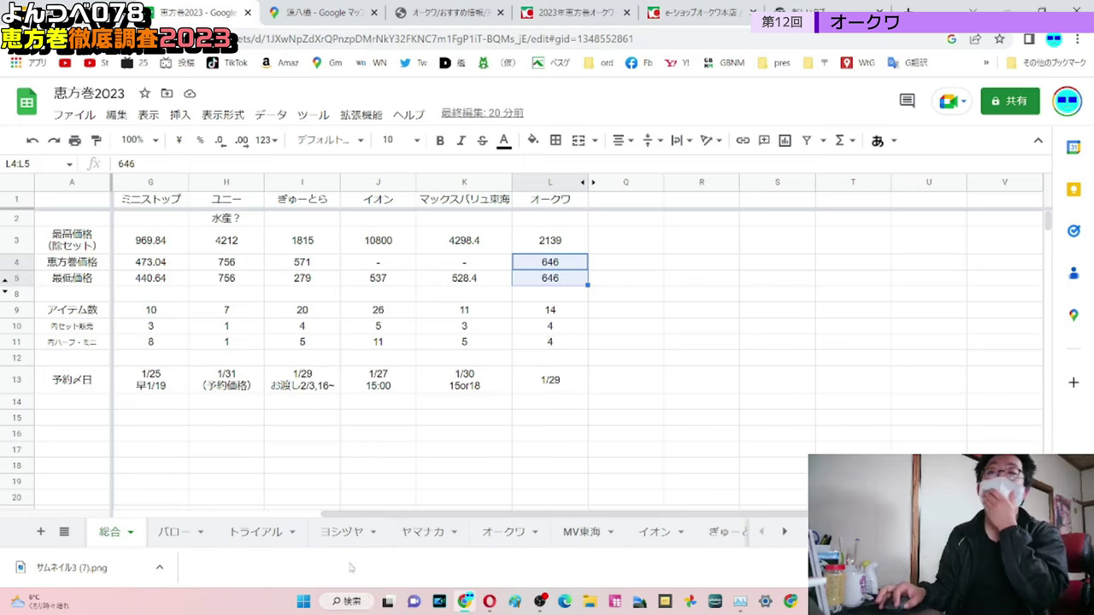
pyautogui.moveTo(325, 516); pyautogui.dragTo(36, 510)
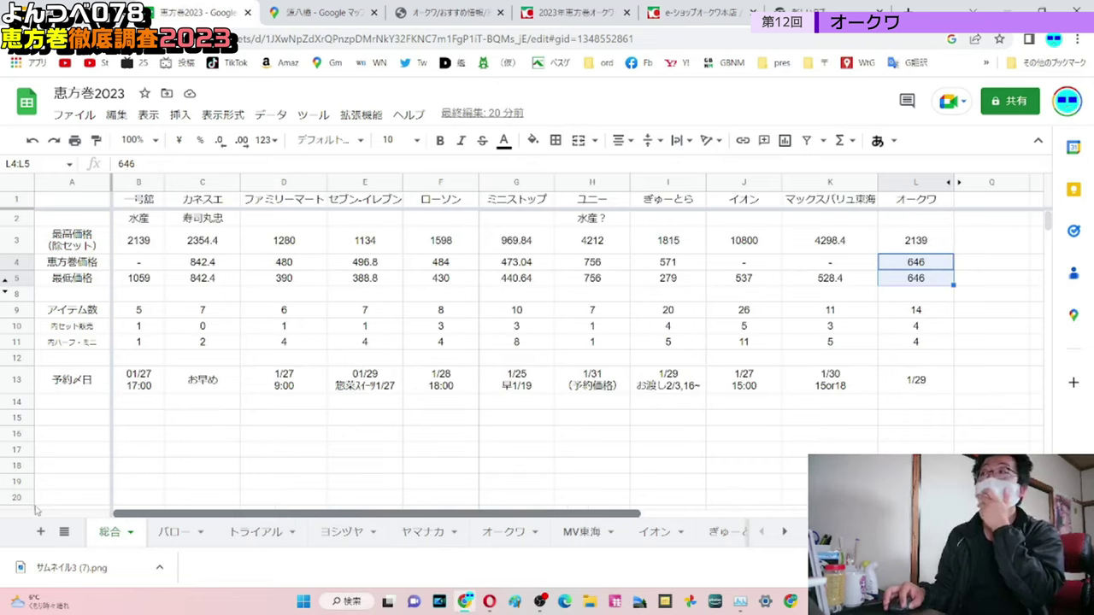
pyautogui.moveTo(128, 514); pyautogui.dragTo(261, 514)
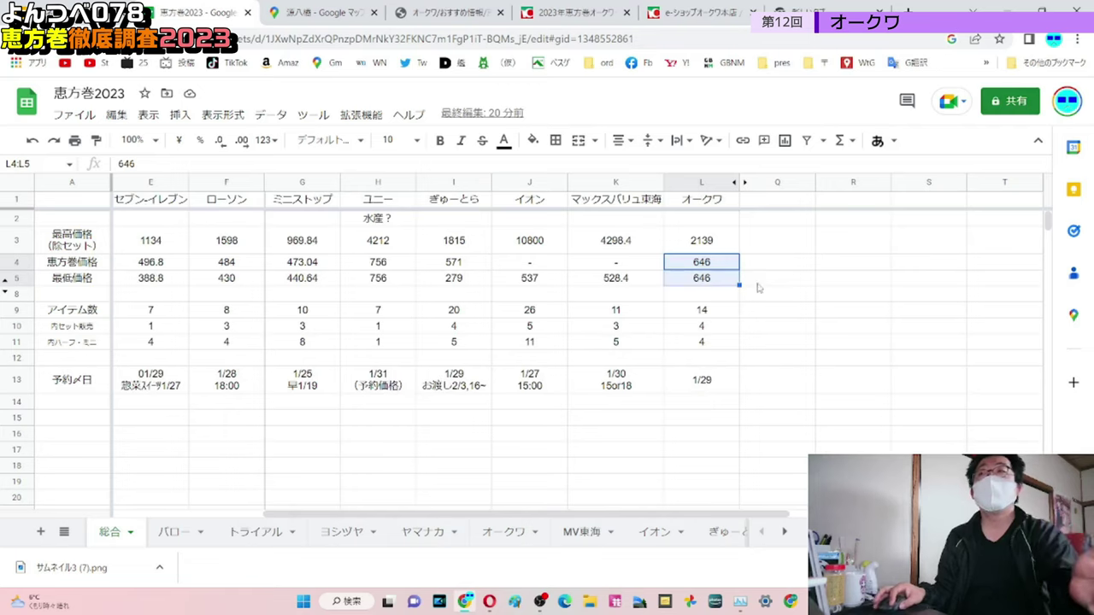
# Examine オークワ's item, set and half-size counts and its reservation deadline on the 総合 sheet.
pyautogui.click(760, 315)
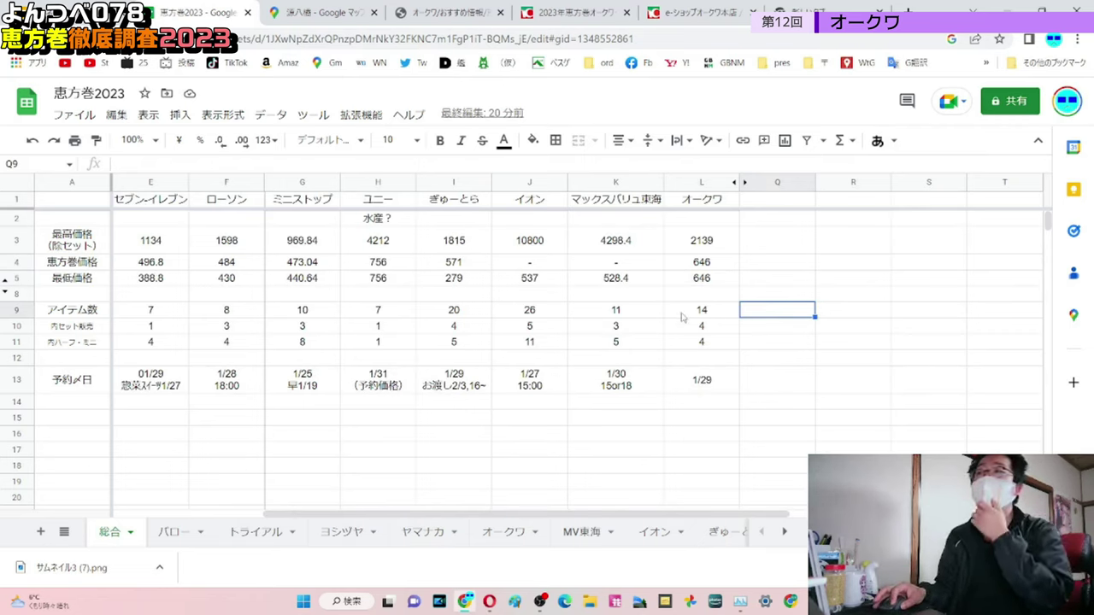
pyautogui.moveTo(699, 314); pyautogui.dragTo(707, 348)
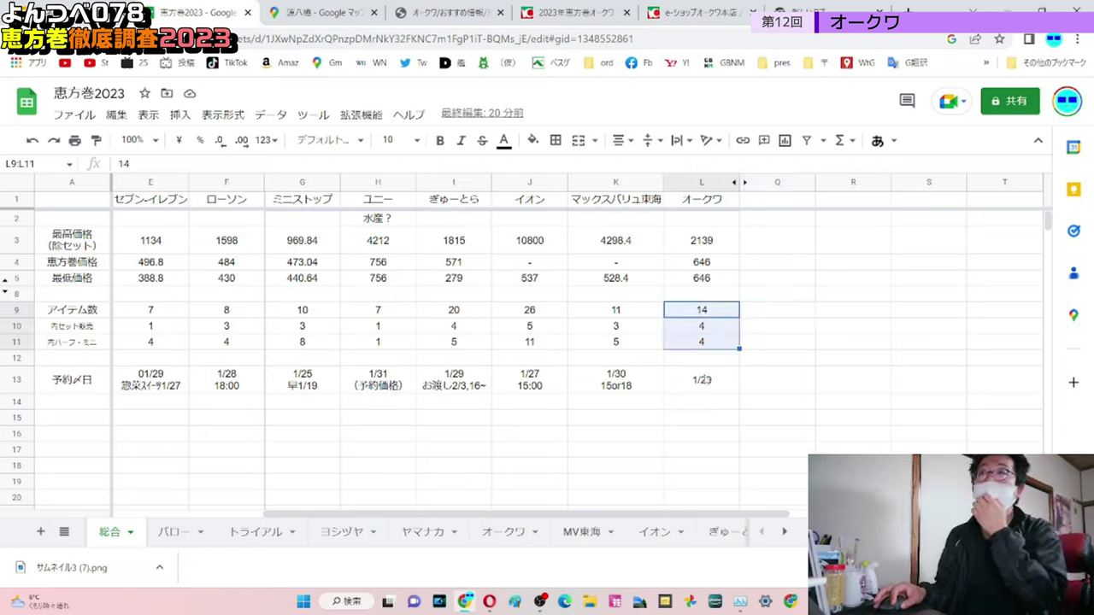
pyautogui.click(705, 381)
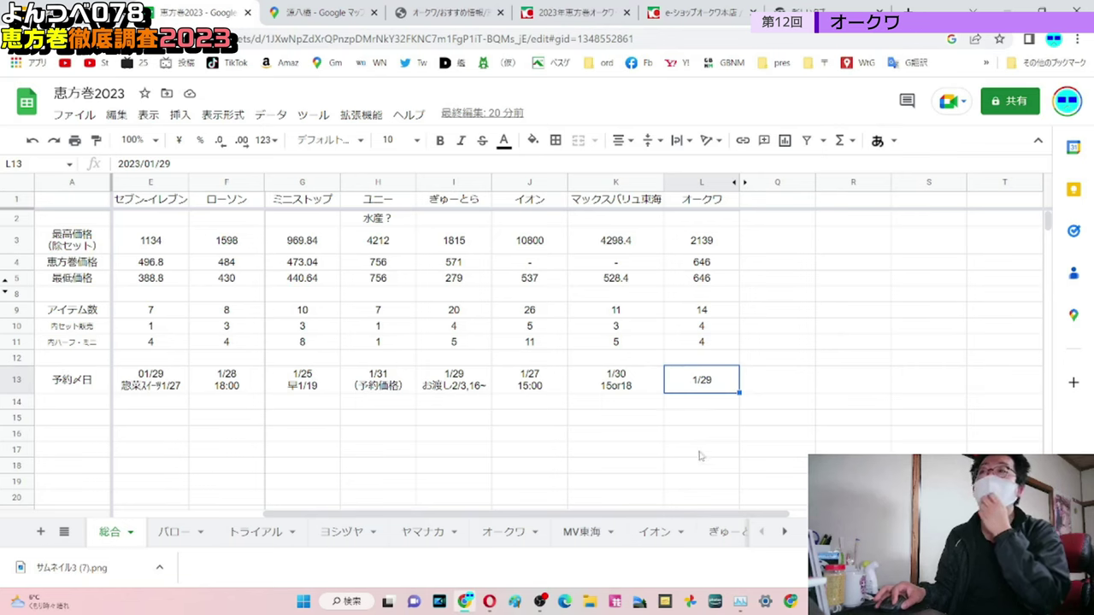
# View the イオン sheet, then return to the 総合 sheet and look across all the store columns.
pyautogui.click(658, 526)
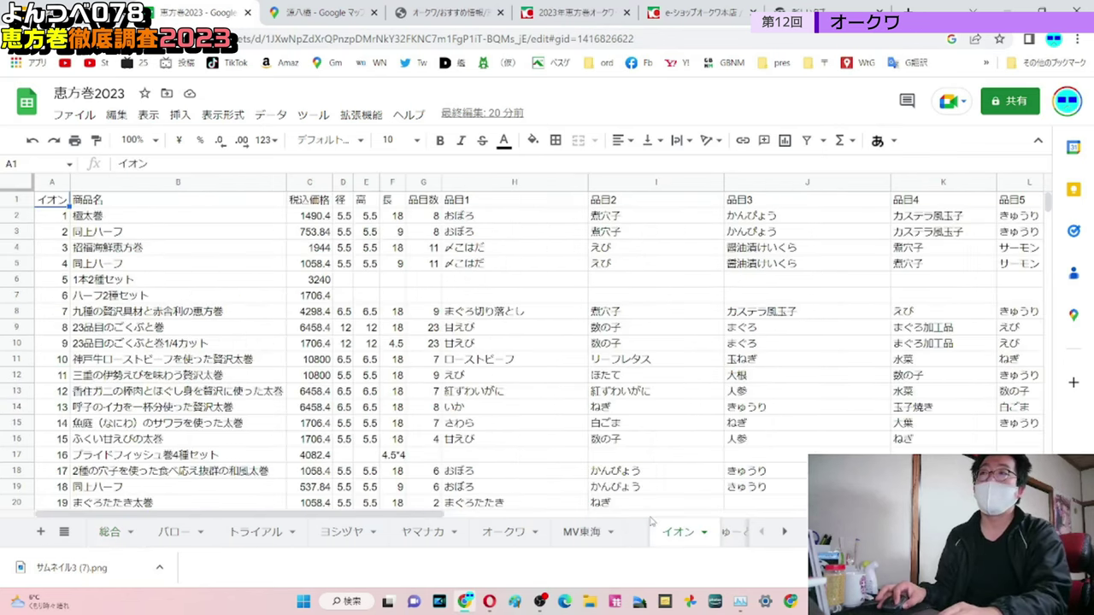
pyautogui.click(115, 531)
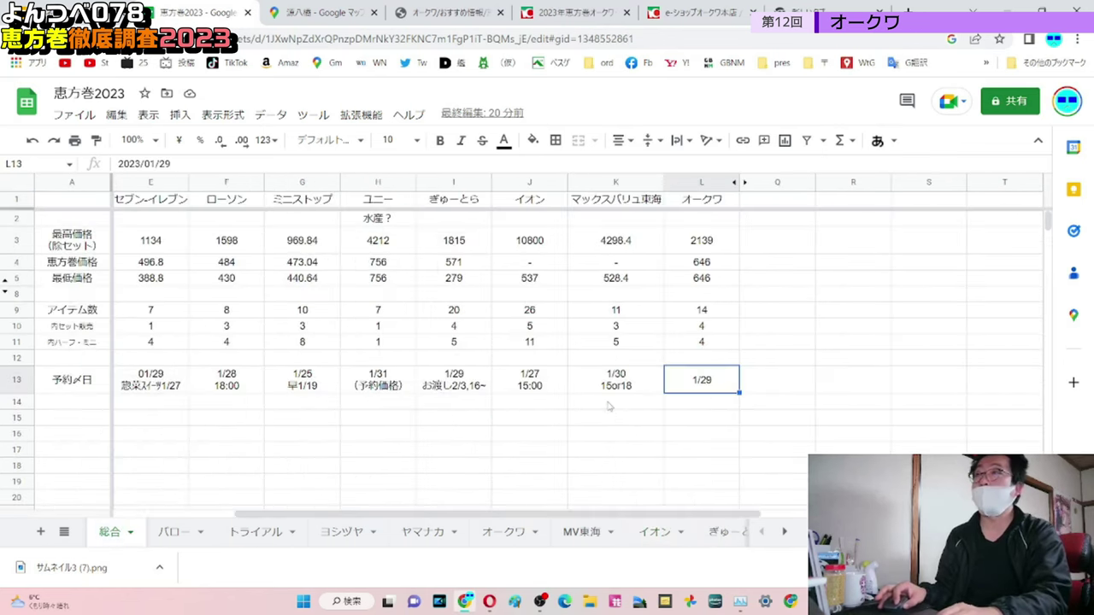
pyautogui.moveTo(577, 517); pyautogui.dragTo(457, 513)
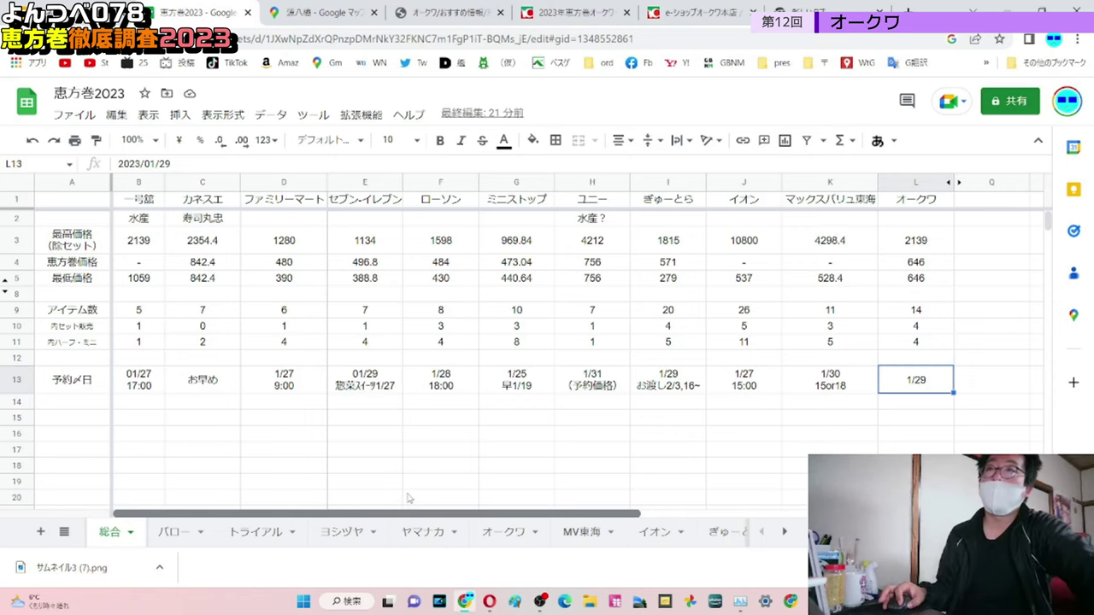
pyautogui.hscroll(1, 520, 488)
pyautogui.hscroll(1, 520, 488)
pyautogui.hscroll(-2, 368, 488)
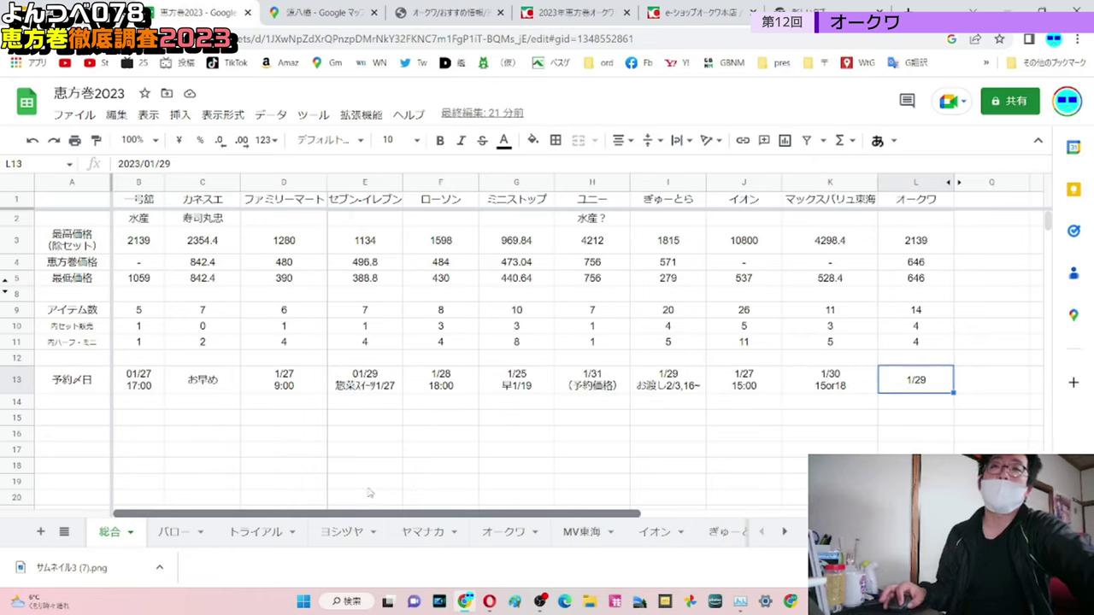